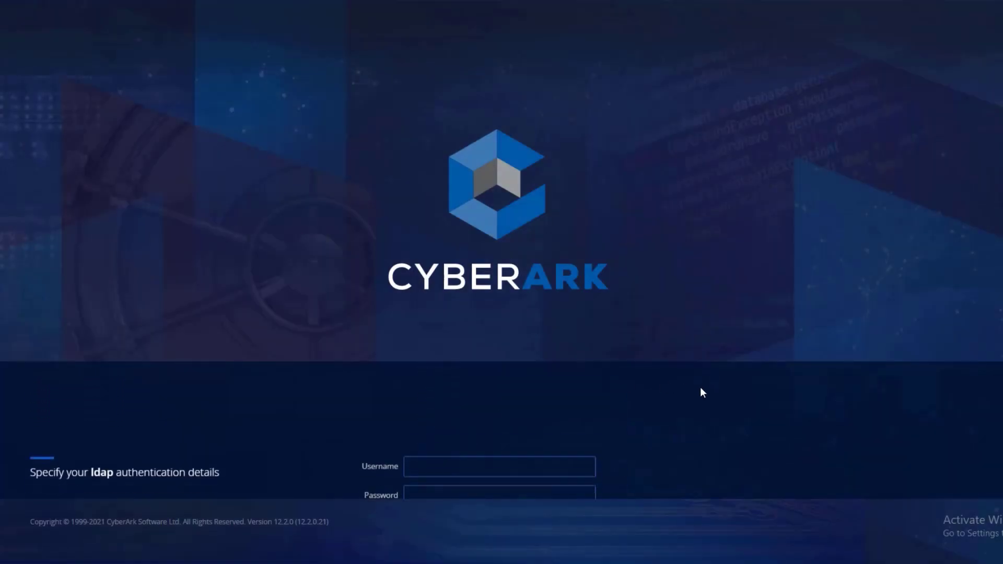
# Sign in to PVWA with the LDAP username and password to list logon01 and root01
pyautogui.write('carlos')
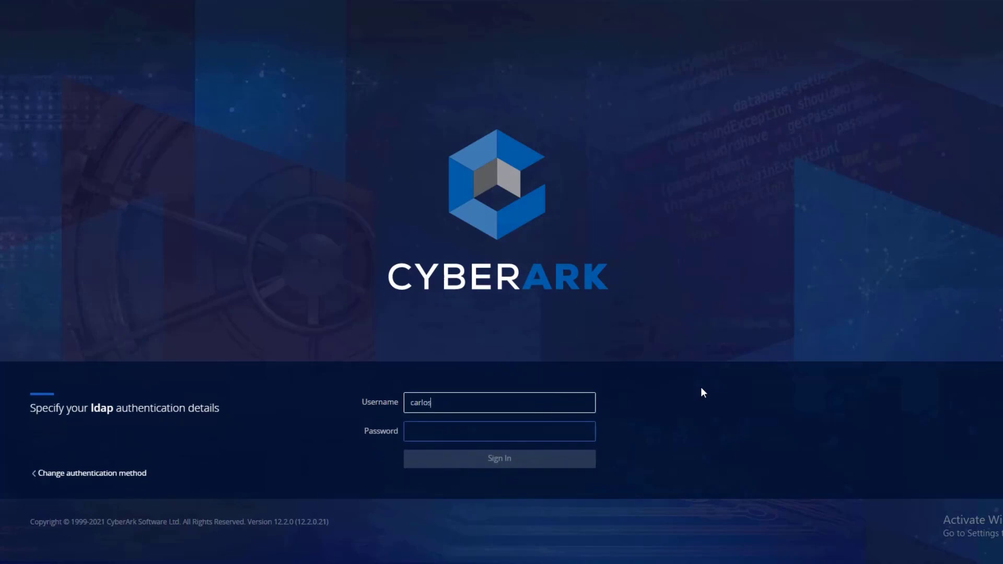
pyautogui.press('Tab')
pyautogui.write('****')
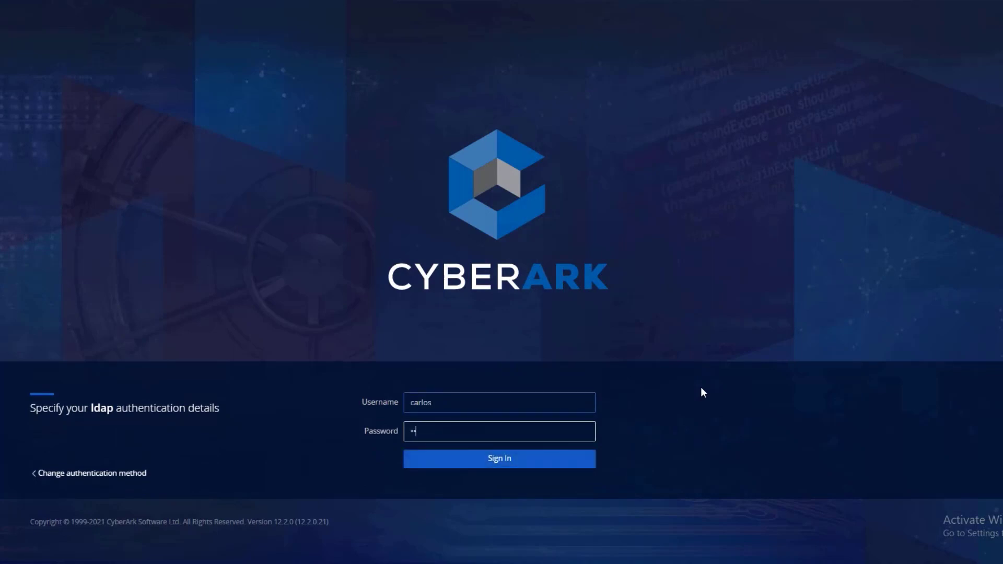
pyautogui.write('******')
pyautogui.press('Return')
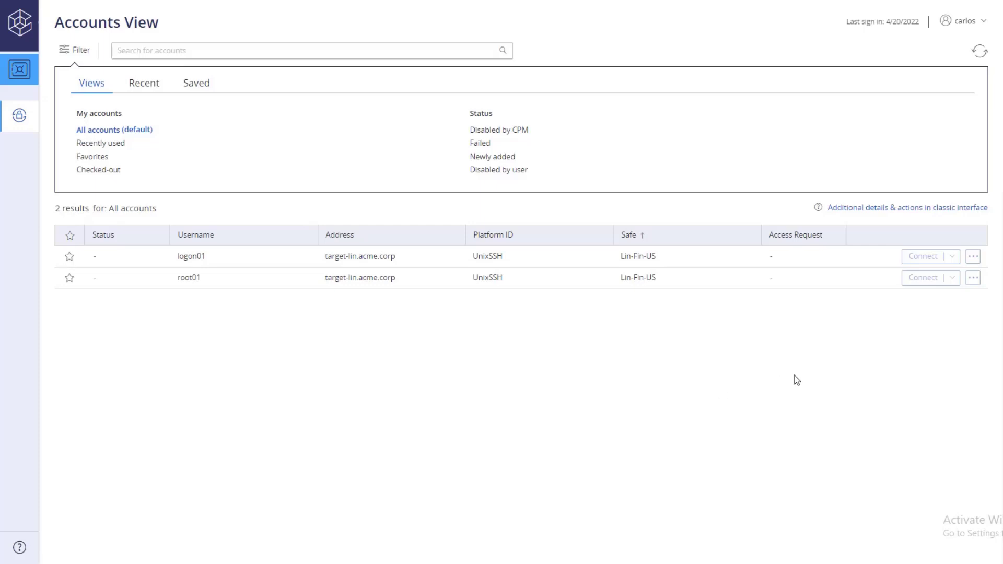
# Show the root01 password, copy it to the clipboard, and close the password dialog
pyautogui.click(973, 278)
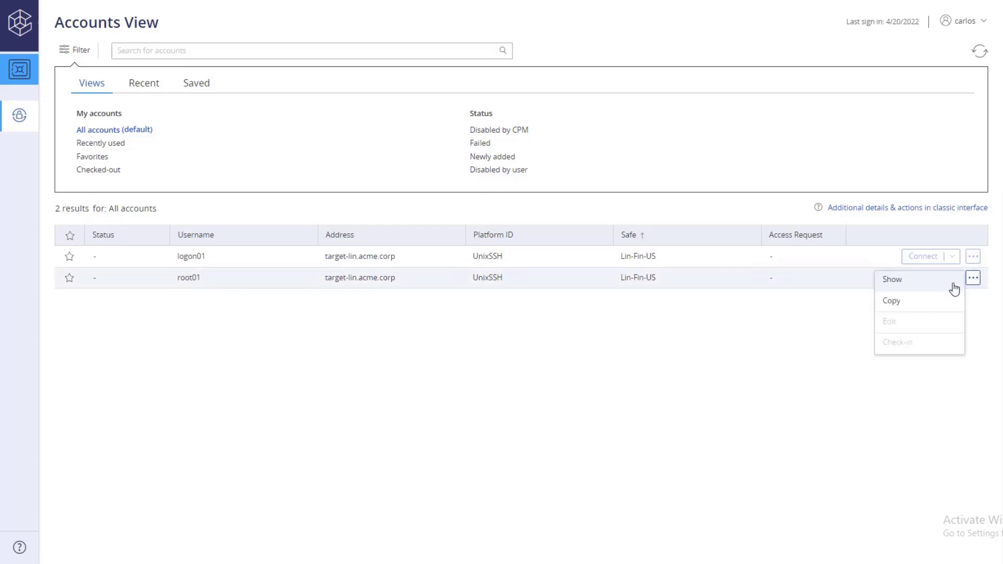
pyautogui.click(949, 282)
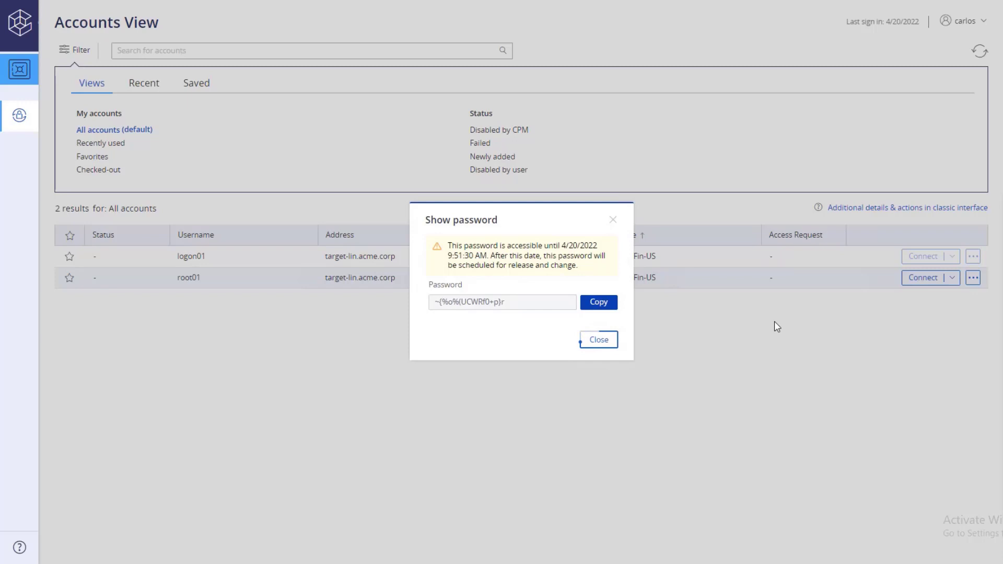
pyautogui.click(602, 303)
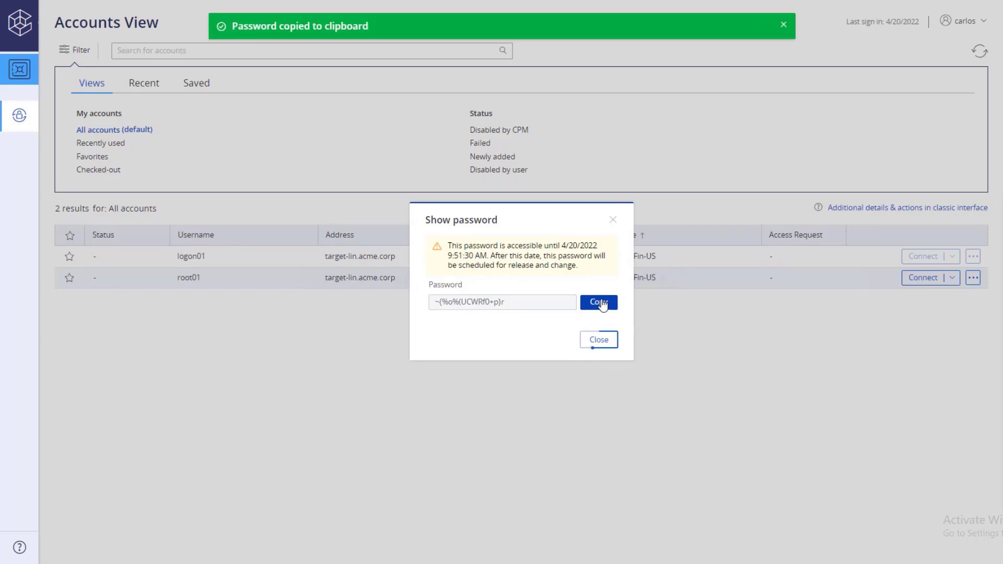
pyautogui.click(605, 340)
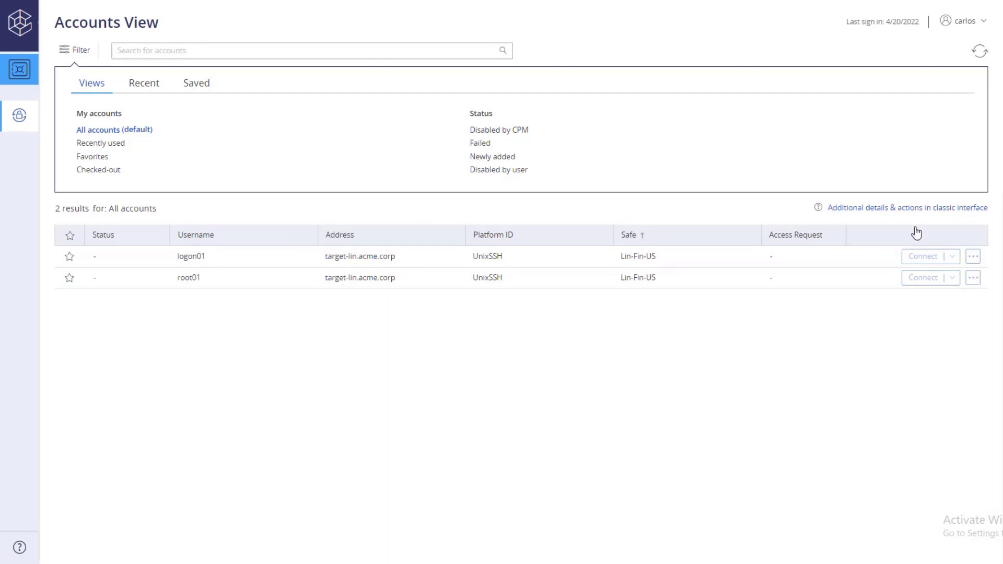
# Refresh the accounts list and briefly view root01's account details
pyautogui.click(981, 56)
pyautogui.click(723, 285)
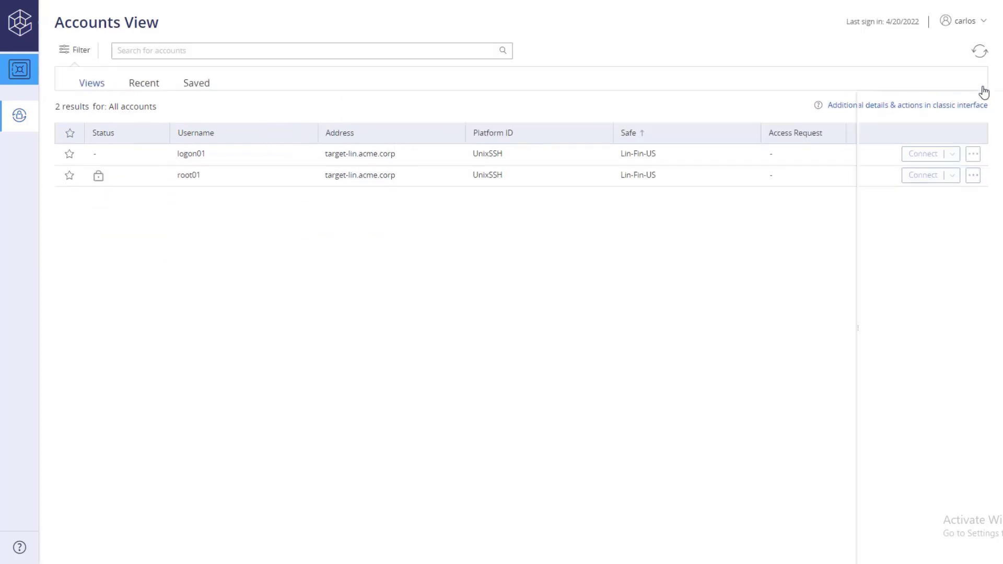
pyautogui.click(983, 85)
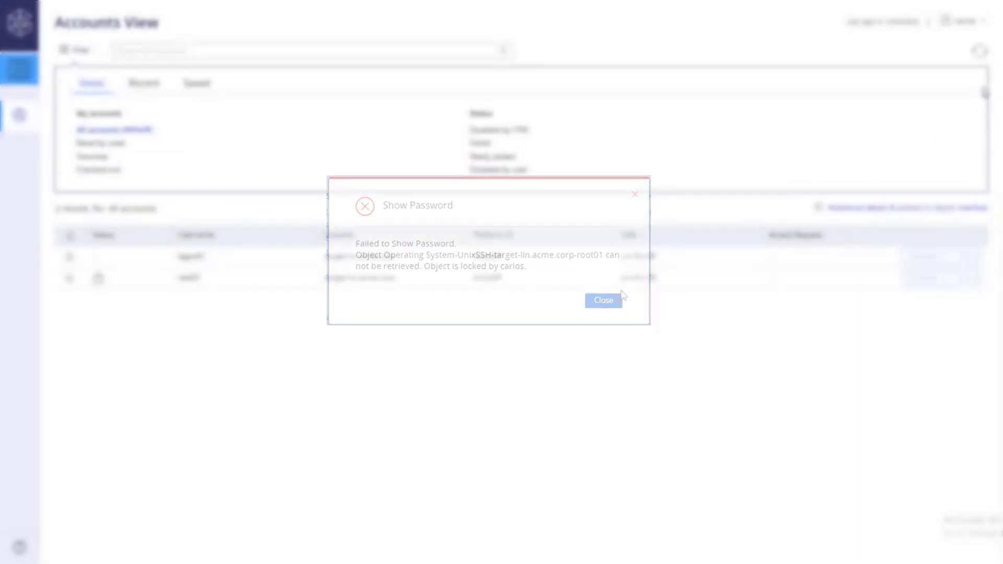
# Check root01's password back in, refresh, and reopen its details to review recent activity
pyautogui.click(973, 278)
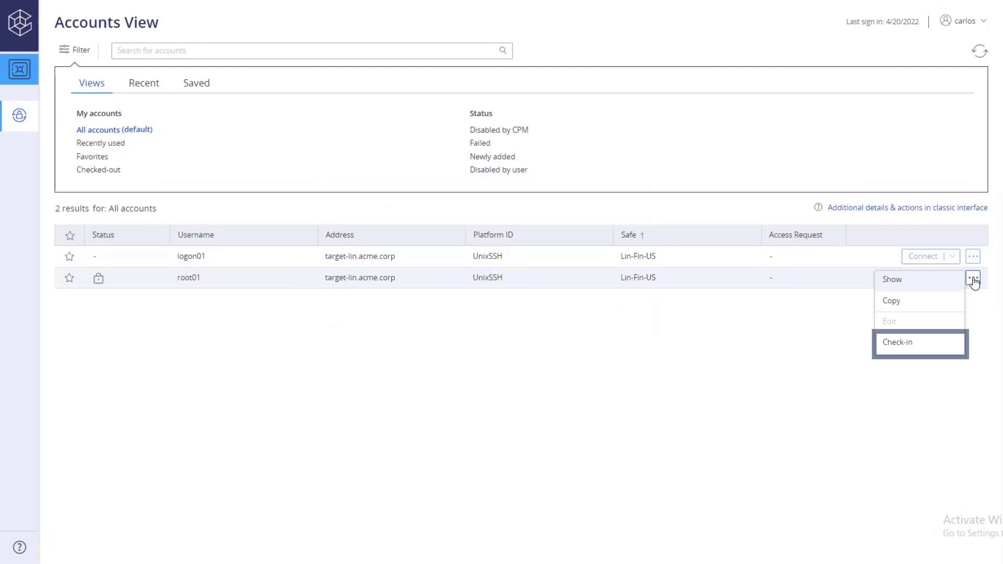
pyautogui.click(952, 351)
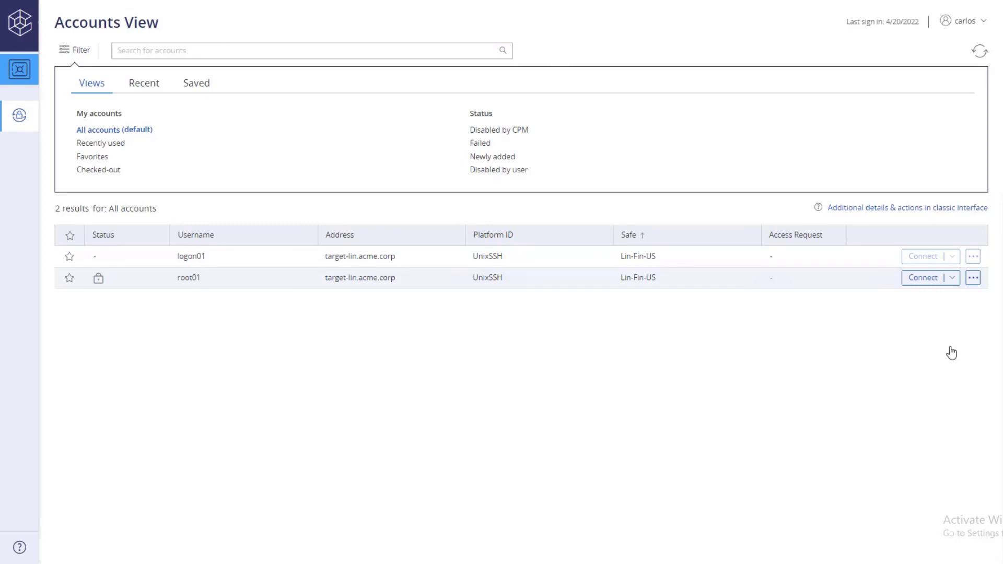
pyautogui.click(981, 52)
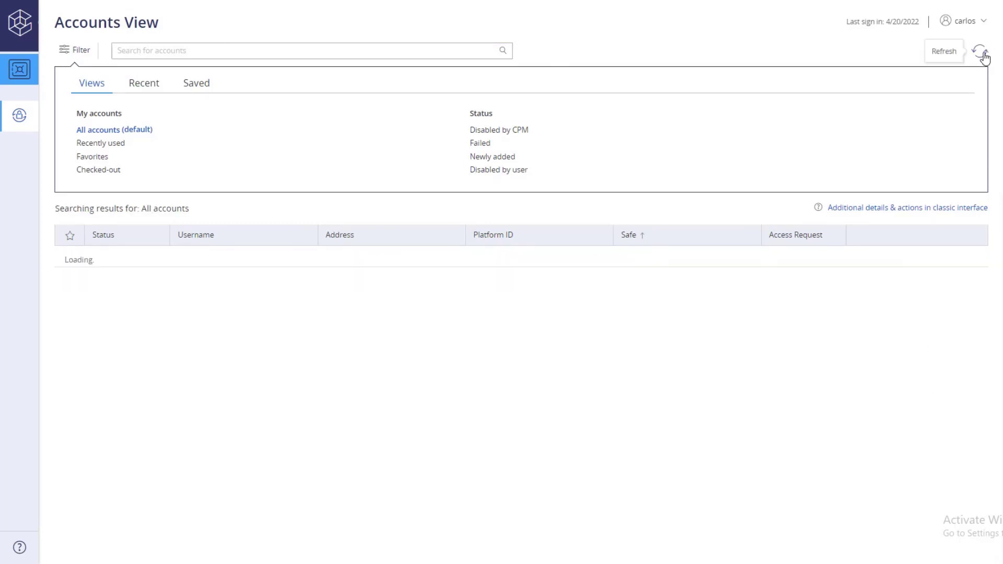
pyautogui.click(824, 280)
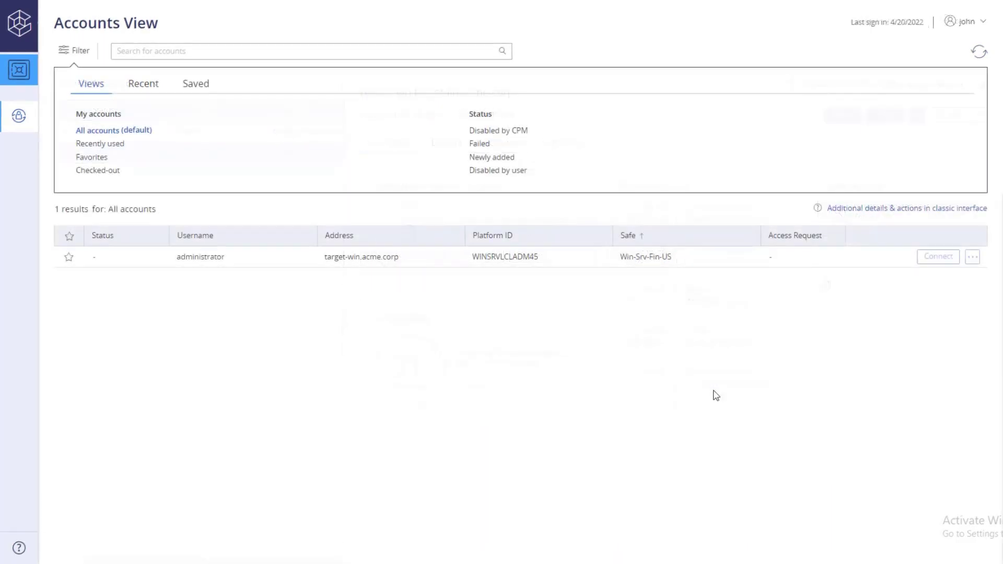
# Connect to the administrator account on target-win.acme.corp with reason Incident and launch the RDP file
pyautogui.click(930, 257)
pyautogui.click(605, 250)
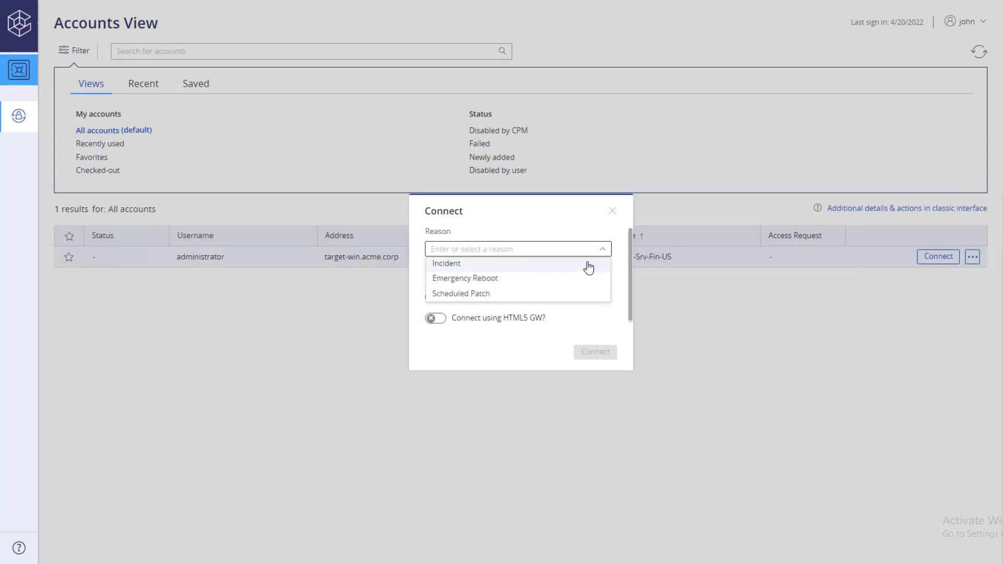
pyautogui.click(587, 262)
pyautogui.click(594, 352)
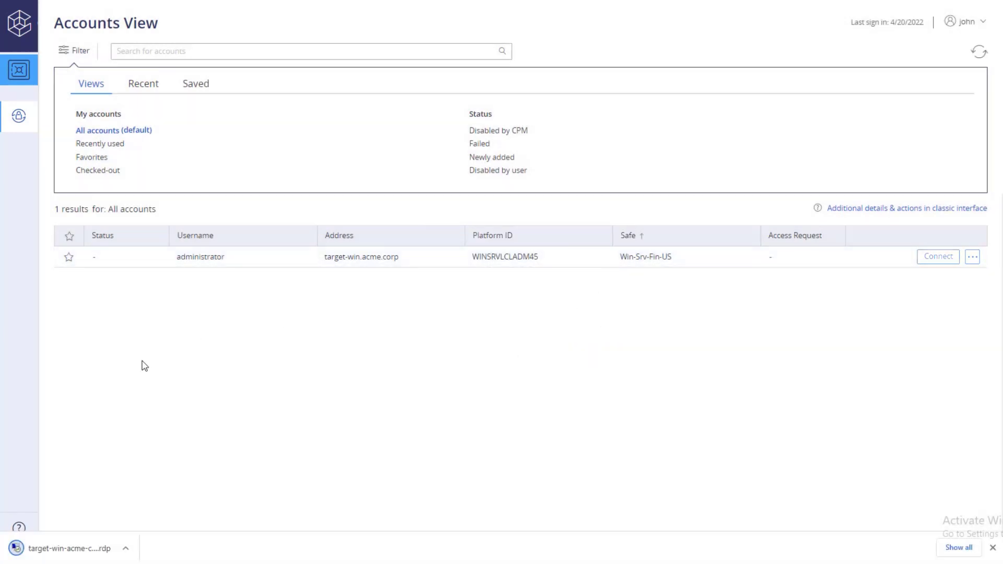
pyautogui.click(85, 549)
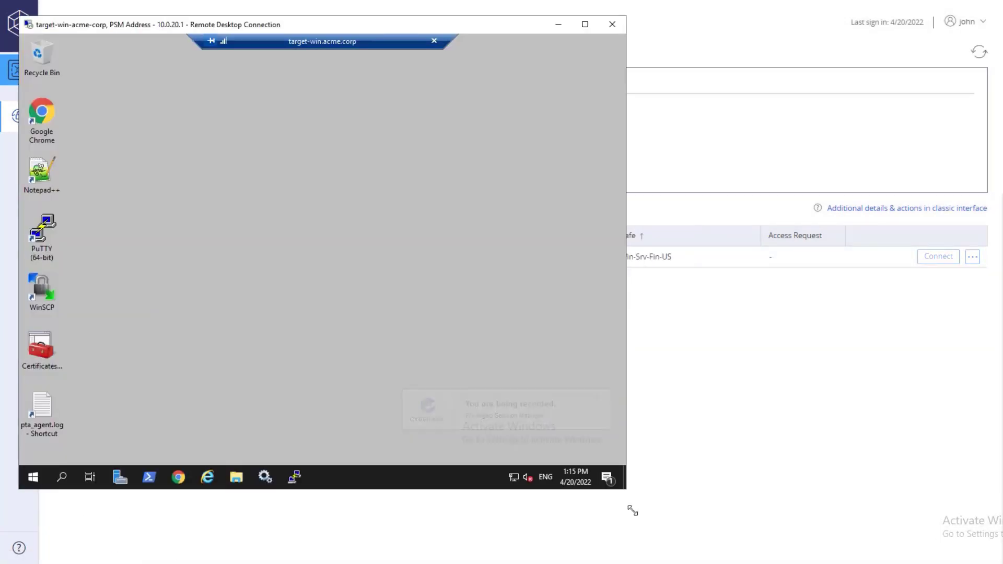
pyautogui.click(981, 56)
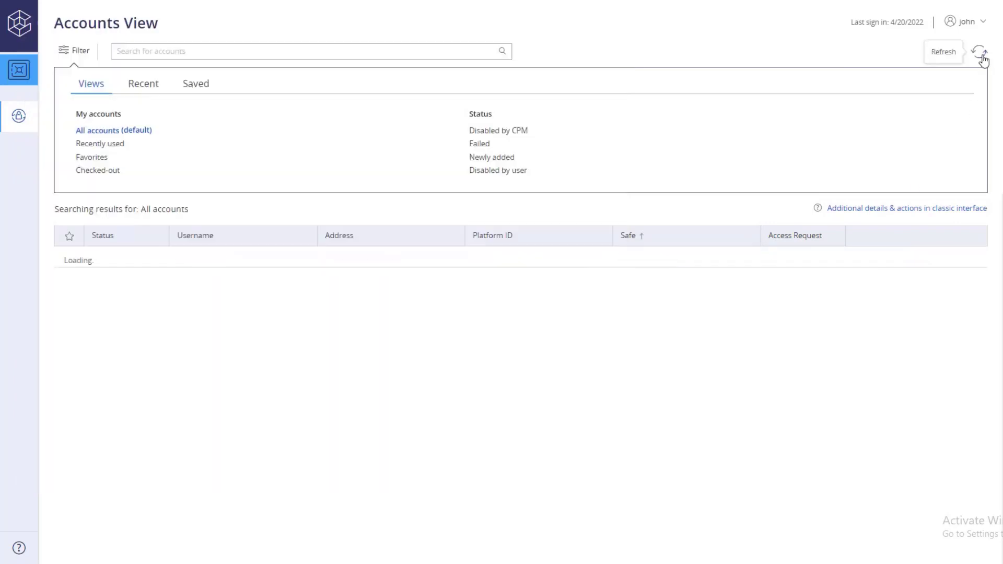
pyautogui.click(697, 264)
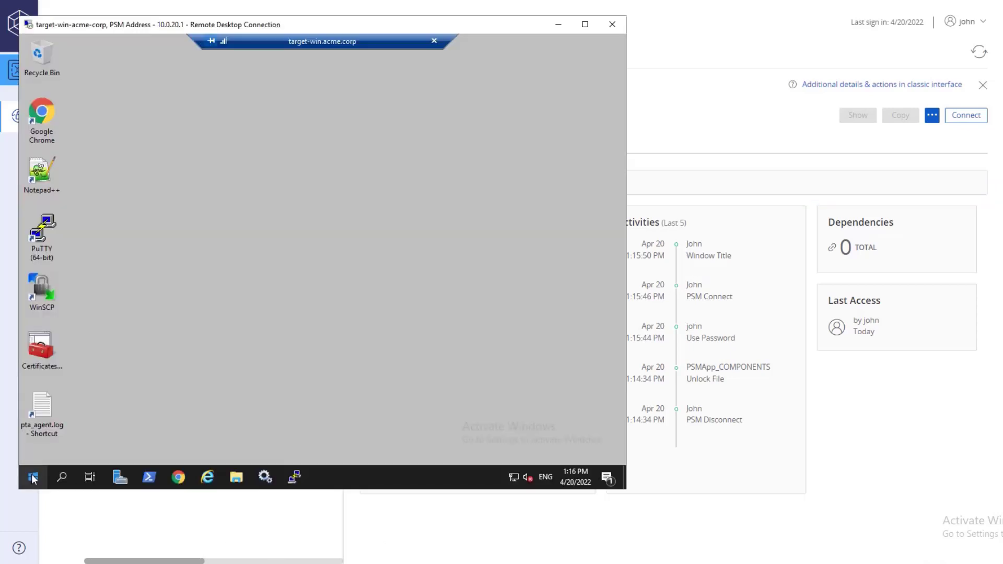
# Disconnect the remote session from the server's Start power menu, confirm, and refresh the accounts list
pyautogui.click(33, 477)
pyautogui.click(33, 451)
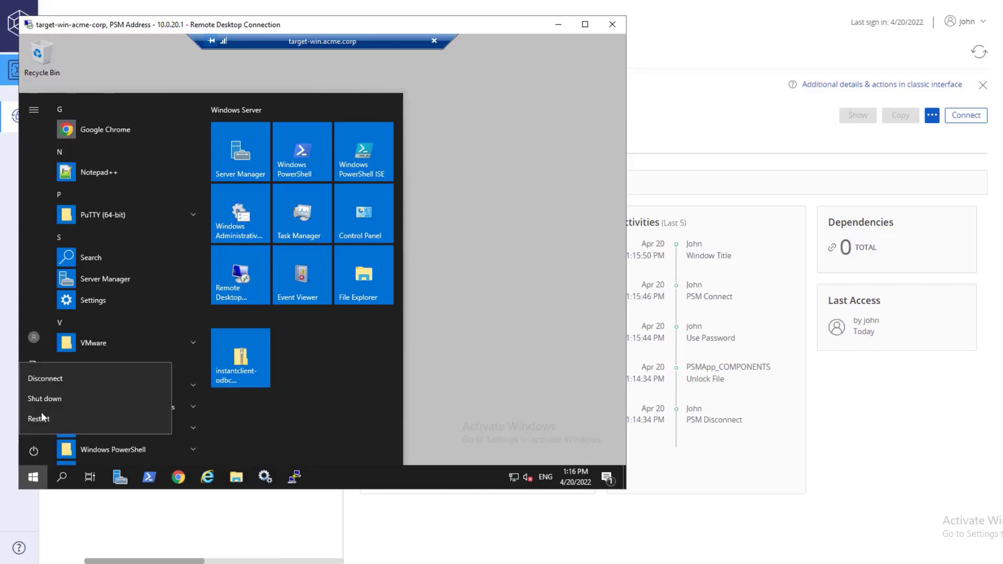
pyautogui.click(56, 378)
pyautogui.click(612, 24)
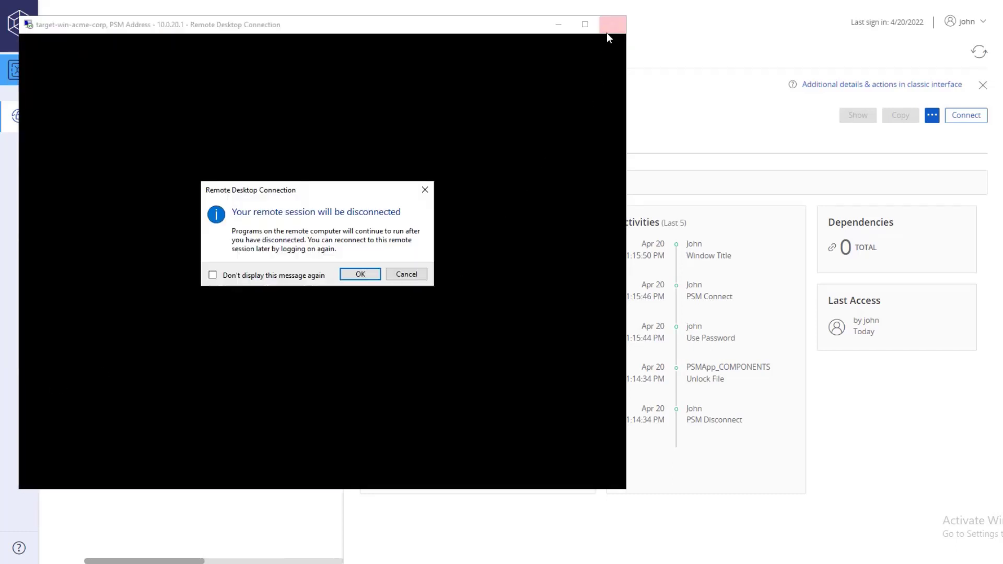
pyautogui.click(372, 273)
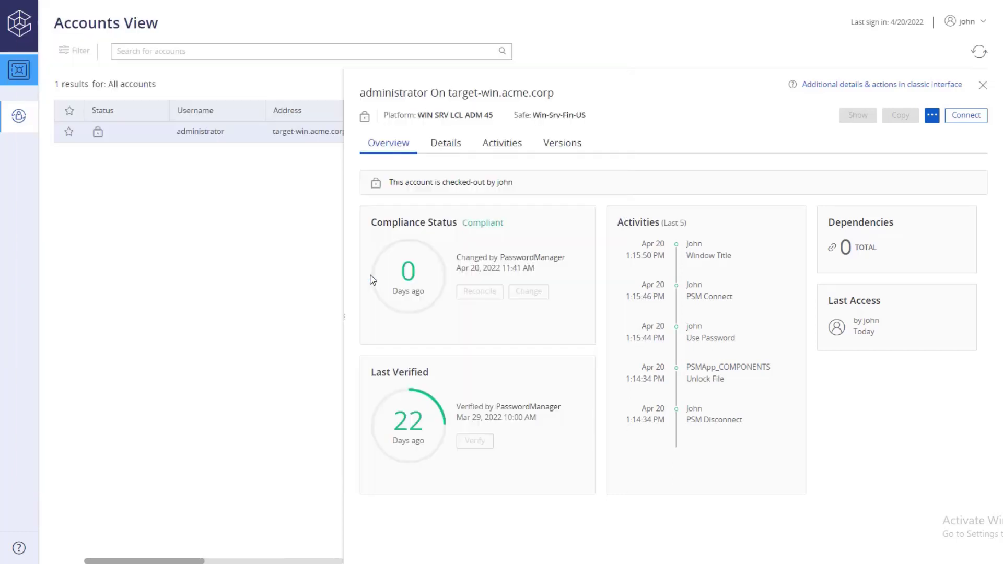
pyautogui.click(980, 52)
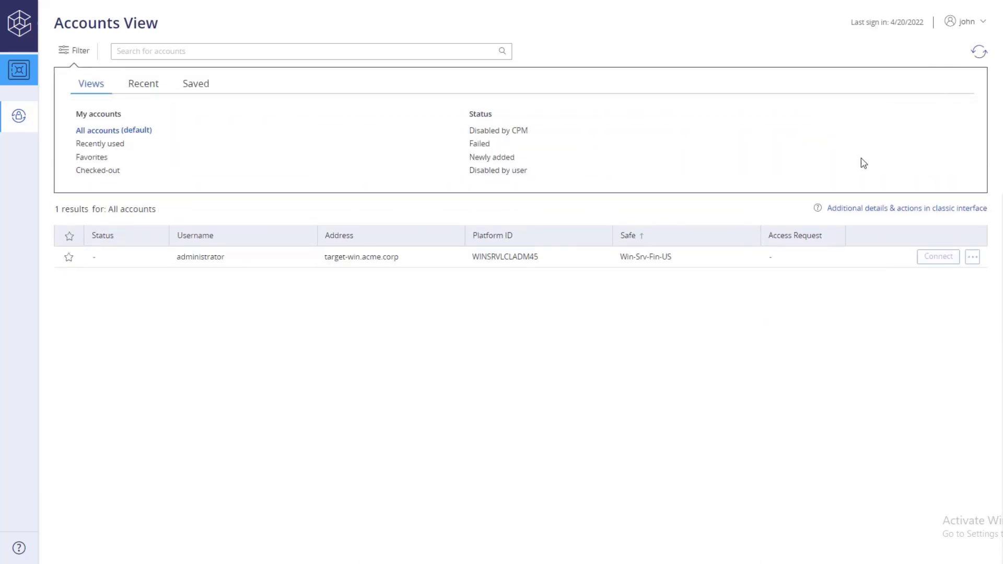
pyautogui.click(731, 263)
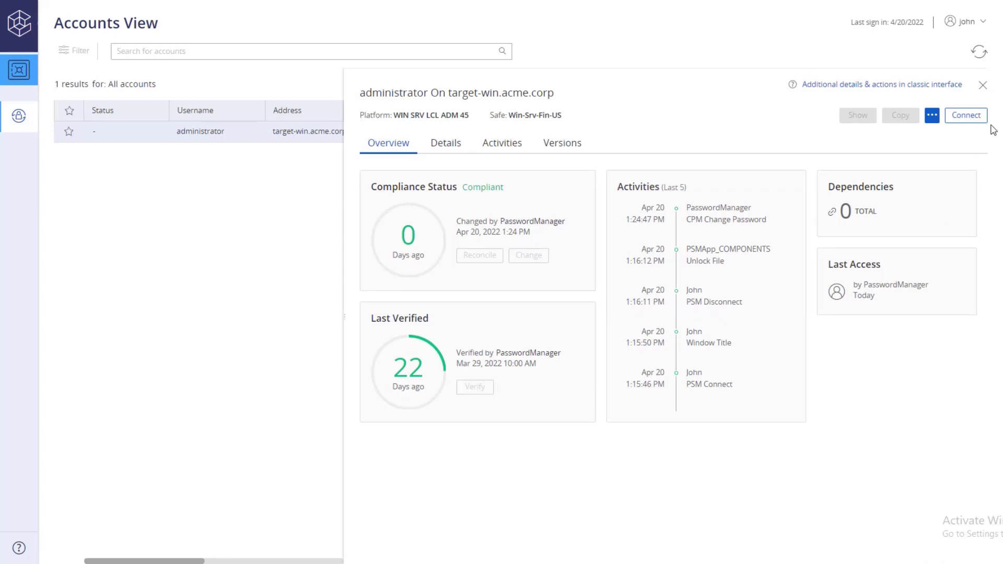
pyautogui.click(984, 85)
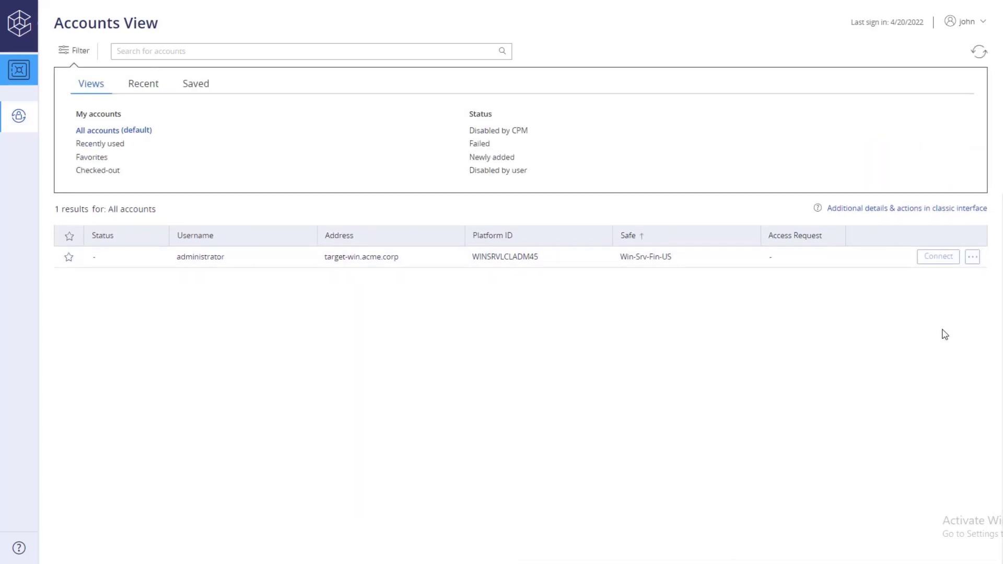